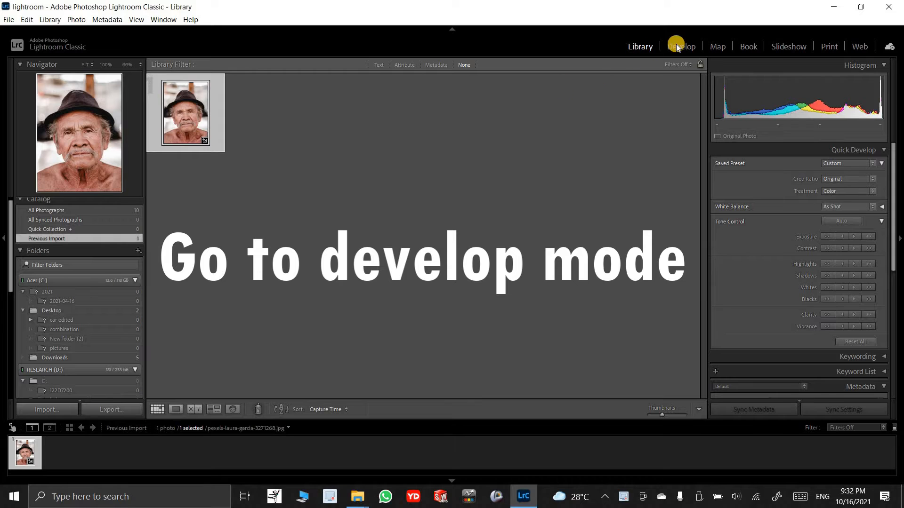
# Open the portrait in Develop, switch its treatment to Black & White and set the white balance Temp to +9.
pyautogui.click(677, 46)
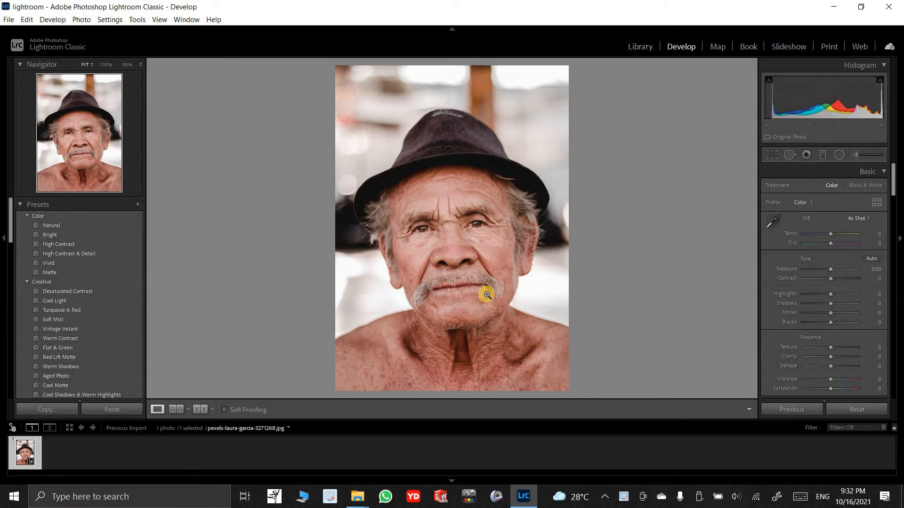
pyautogui.click(860, 184)
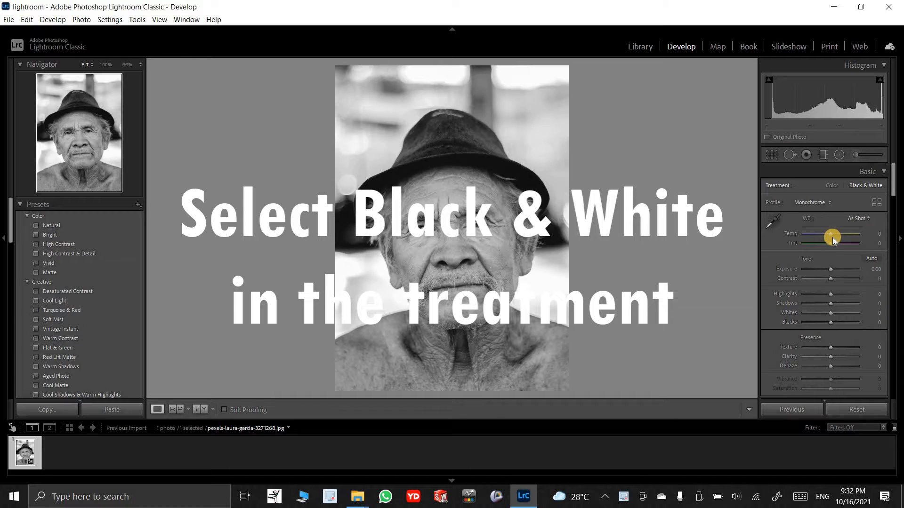
pyautogui.moveTo(831, 236); pyautogui.dragTo(833, 235)
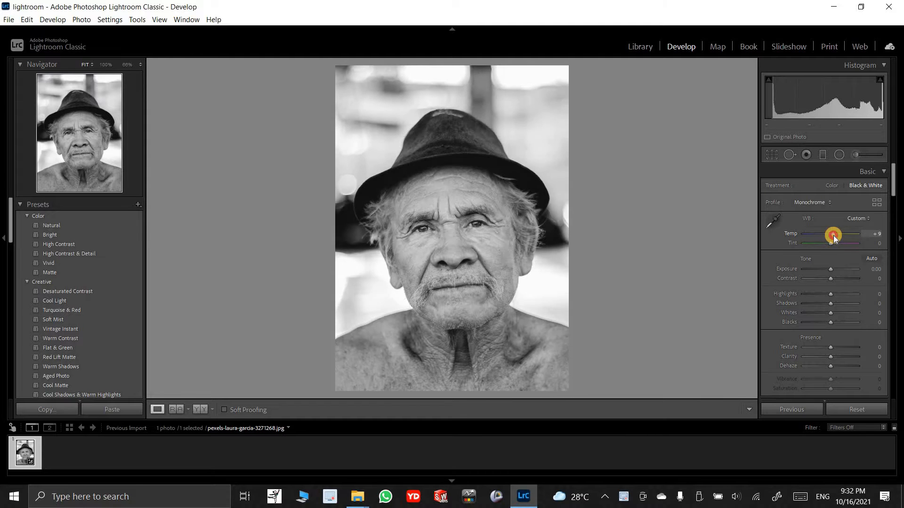
# Set the tone values to Exposure +0.26, Contrast +26, Highlights -30, Shadows -26, Whites +18 and Blacks +23.
pyautogui.moveTo(828, 269); pyautogui.dragTo(822, 296)
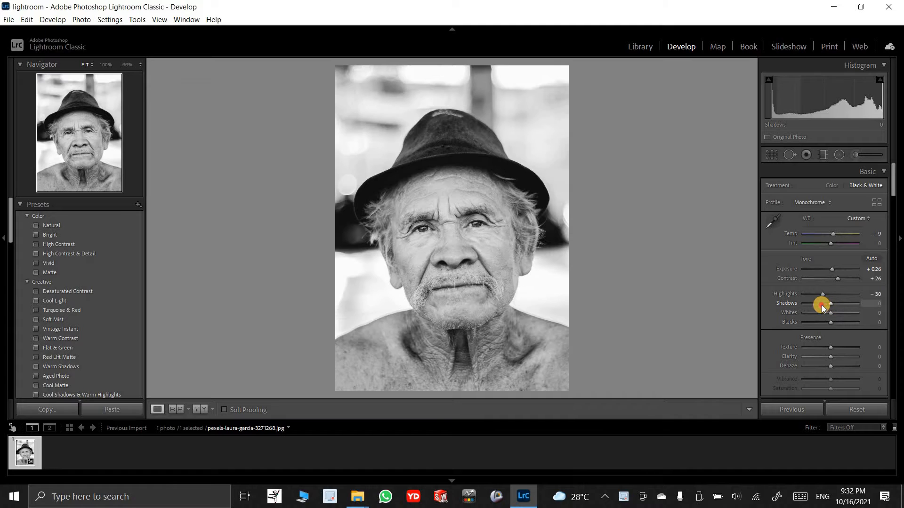
pyautogui.moveTo(821, 305); pyautogui.dragTo(840, 314)
# Set the portrait's presence values to Texture +35, Clarity +42 and Dehaze +19.
pyautogui.scroll(-3, 841, 301)
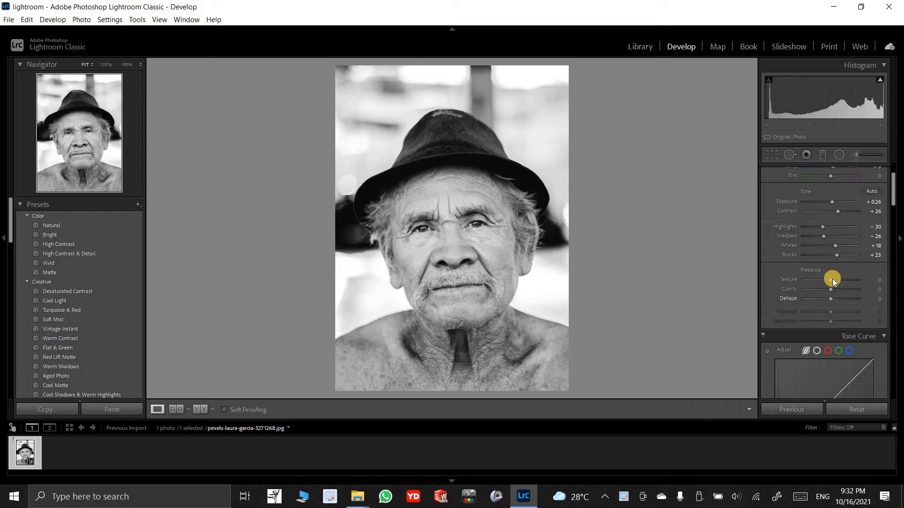
pyautogui.moveTo(841, 284); pyautogui.dragTo(843, 284)
pyautogui.moveTo(840, 283); pyautogui.dragTo(839, 283)
pyautogui.click(845, 289)
pyautogui.moveTo(844, 289); pyautogui.dragTo(837, 298)
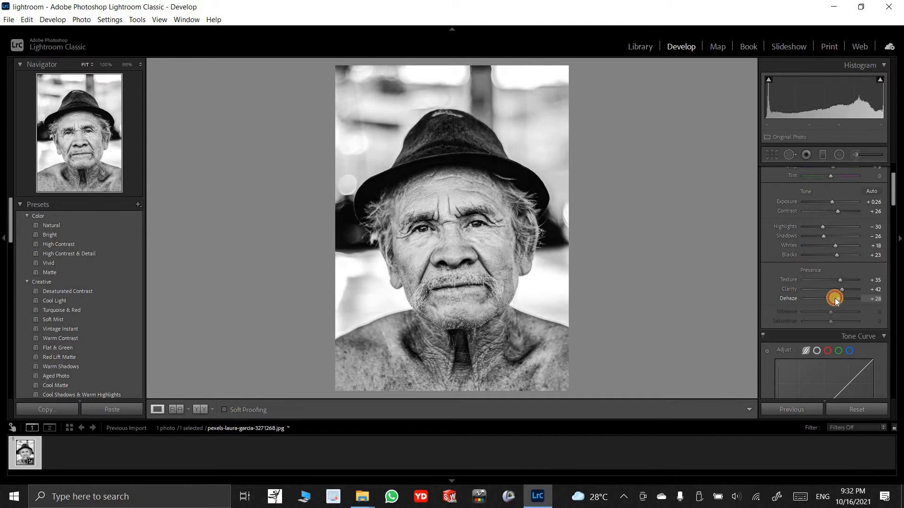
# Adjust the tone curve regions to Highlights +14, Lights -16, Darks -3 and Shadows +27.
pyautogui.scroll(-5, 838, 292)
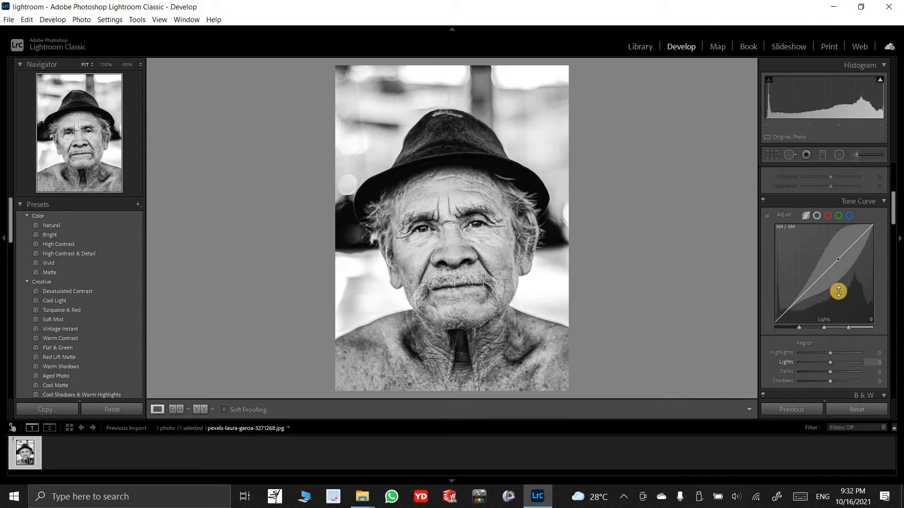
pyautogui.moveTo(832, 354)
pyautogui.mouseDown()
pyautogui.moveTo(823, 354)
pyautogui.moveTo(837, 355)
pyautogui.mouseUp()
pyautogui.scroll(-3, 846, 343)
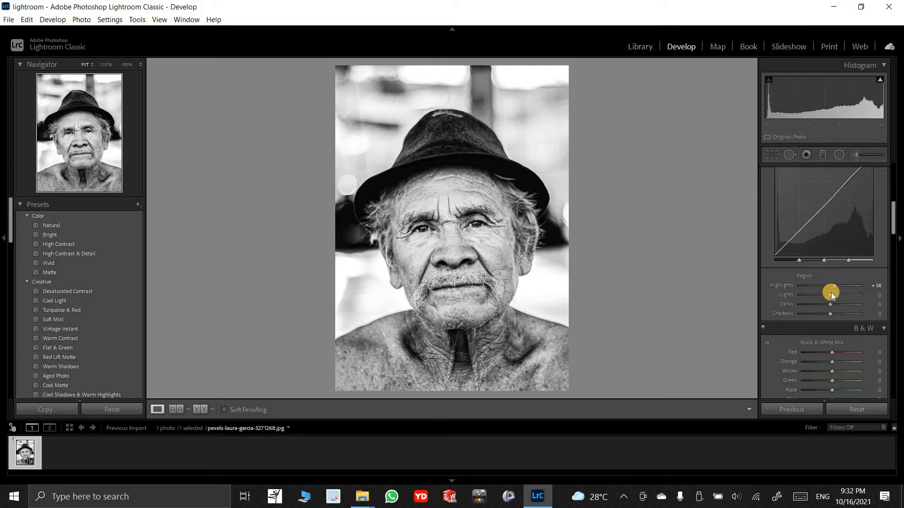
pyautogui.moveTo(830, 296); pyautogui.dragTo(826, 297)
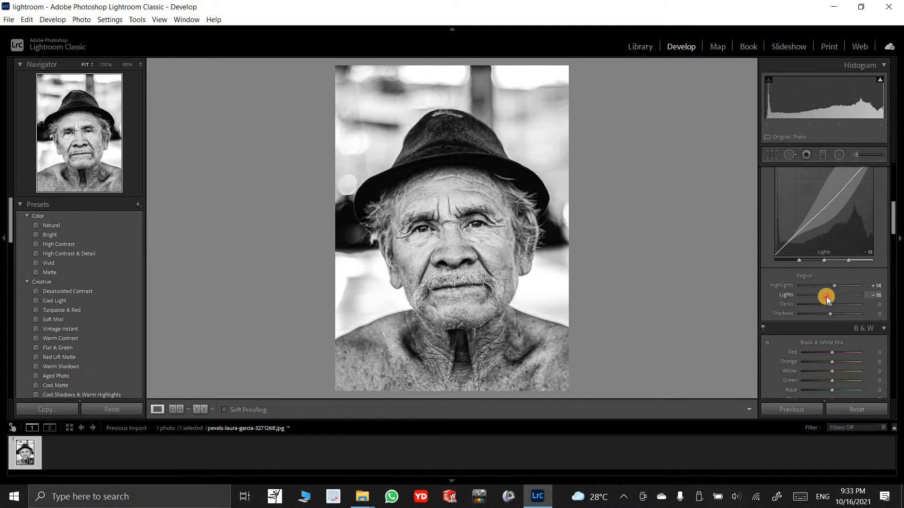
pyautogui.moveTo(828, 297); pyautogui.dragTo(838, 315)
# Set the Black & White Mix to Red +32, Orange -8, Yellow +32, Green -8 and Aqua +25.
pyautogui.scroll(-3, 857, 291)
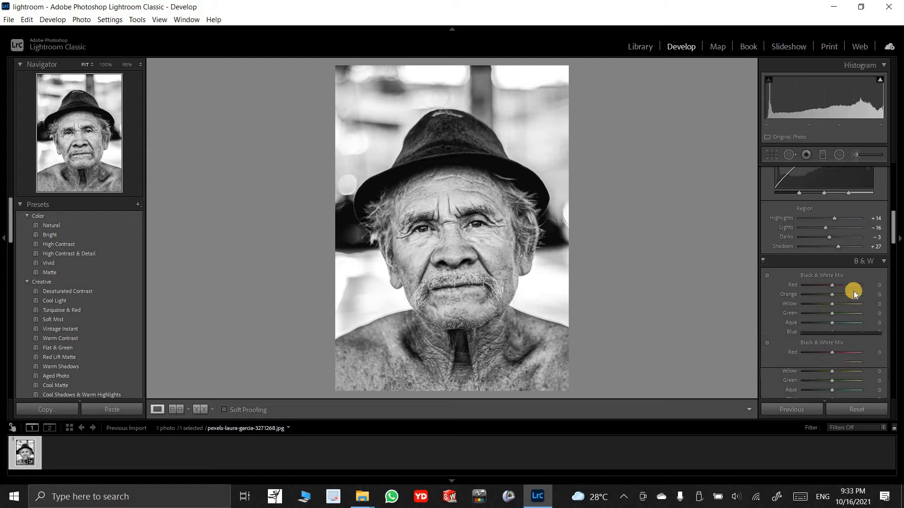
pyautogui.moveTo(851, 286); pyautogui.dragTo(840, 293)
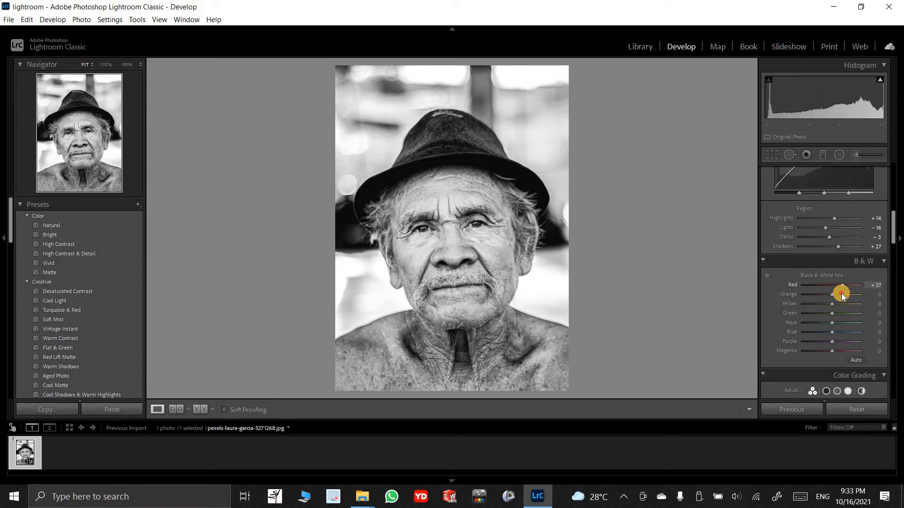
pyautogui.moveTo(838, 297); pyautogui.dragTo(836, 322)
# Set the sharpening amount to 54 and the luminance noise reduction to 17.
pyautogui.scroll(-3, 850, 307)
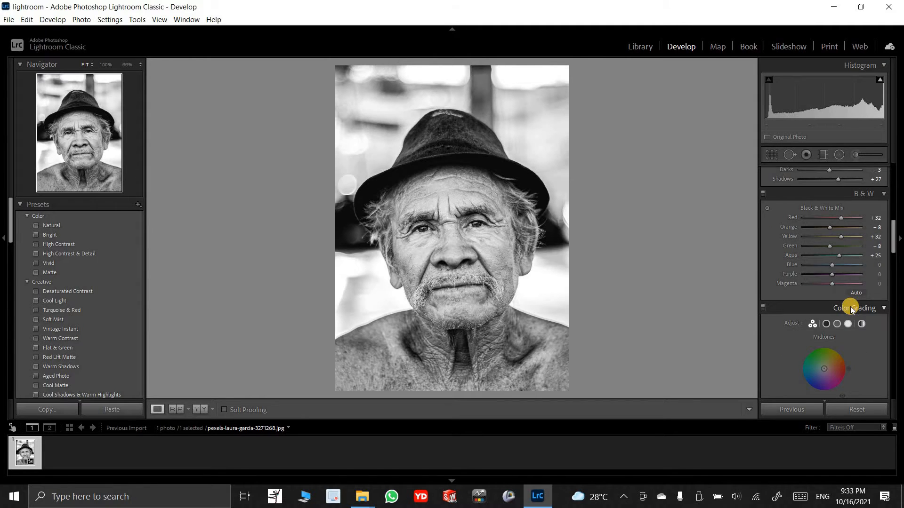
pyautogui.scroll(-5, 850, 306)
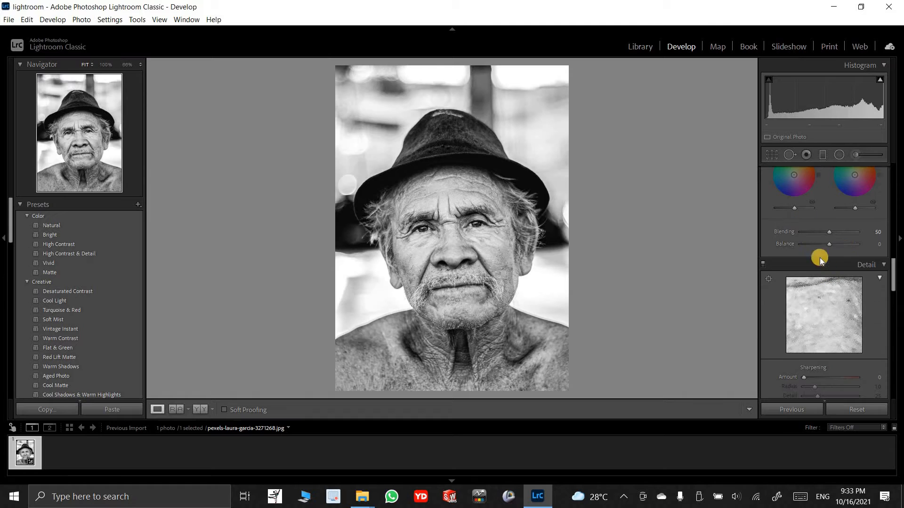
pyautogui.moveTo(824, 236); pyautogui.dragTo(835, 236)
pyautogui.scroll(-2, 838, 278)
pyautogui.moveTo(812, 307); pyautogui.dragTo(822, 284)
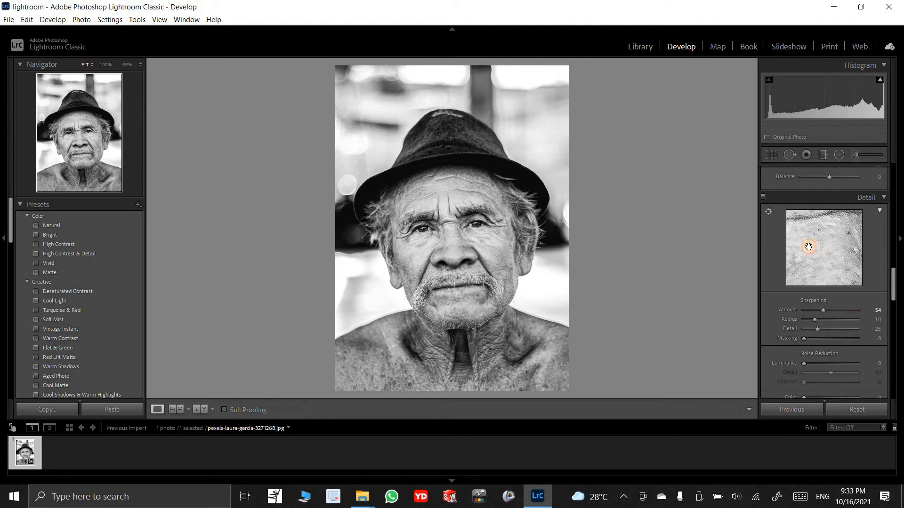
pyautogui.moveTo(807, 363); pyautogui.dragTo(815, 365)
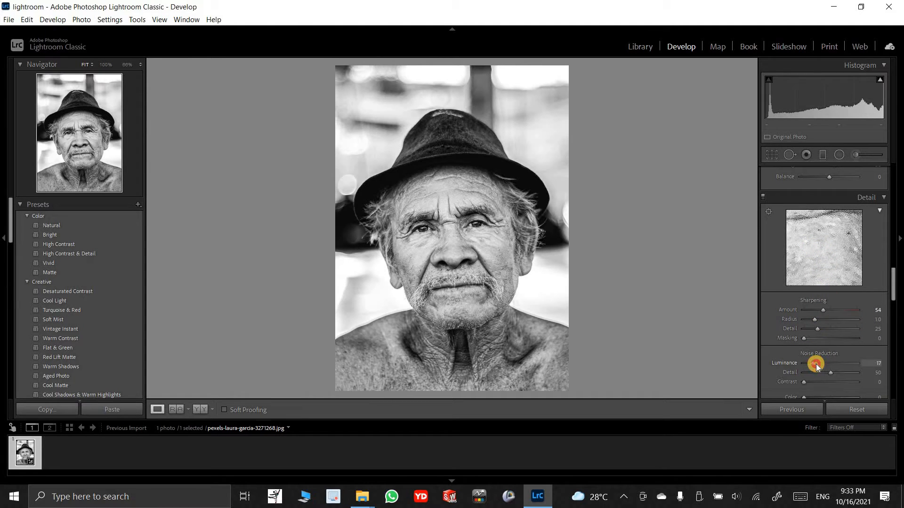
pyautogui.scroll(-3, 882, 295)
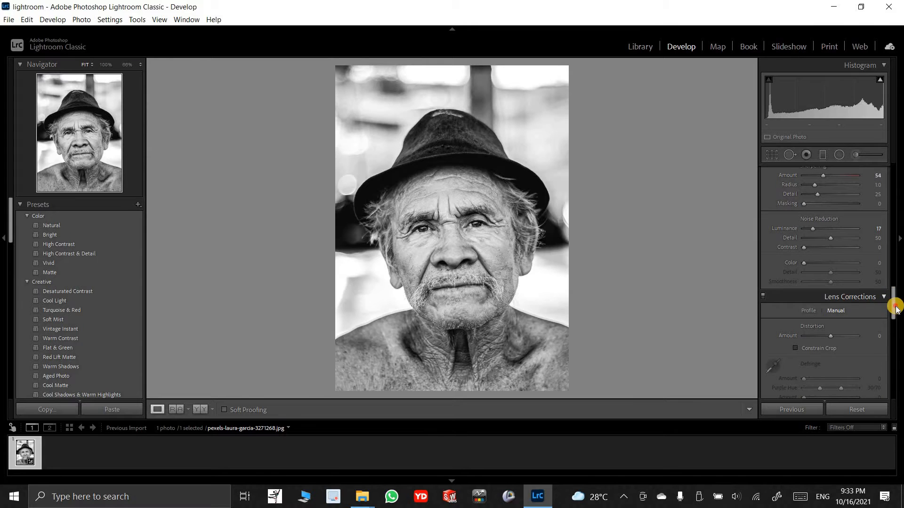
pyautogui.click(899, 304)
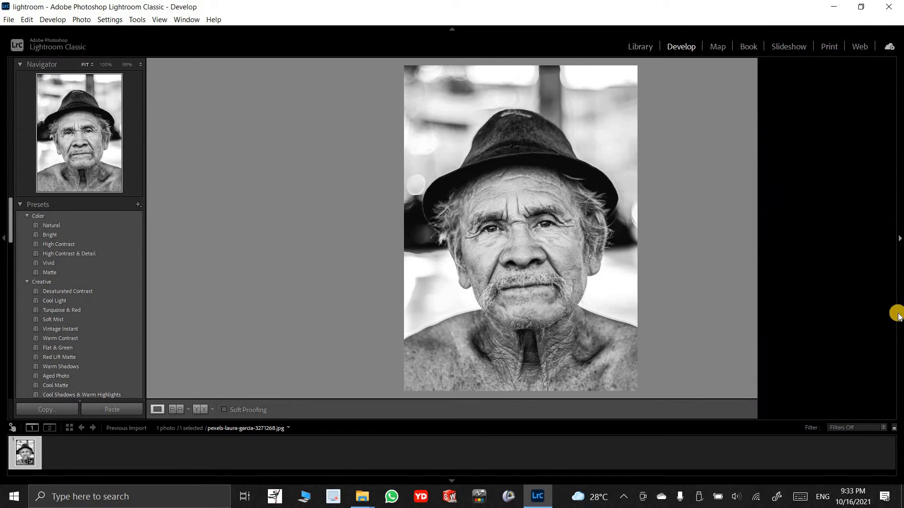
pyautogui.click(898, 303)
pyautogui.scroll(4, 894, 306)
pyautogui.scroll(-3, 894, 310)
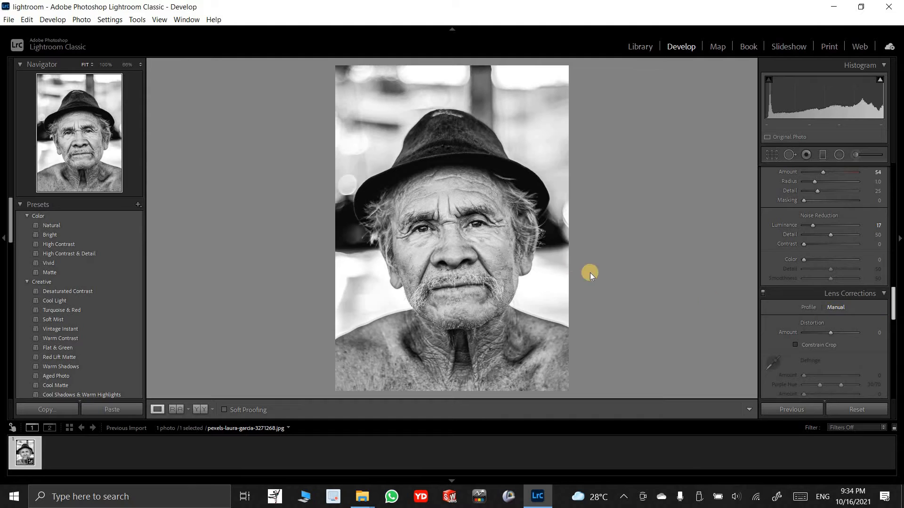
# Set color noise reduction to 19 and luminance noise reduction to 6 while checking the skin around the eyes at 100%.
pyautogui.click(524, 253)
pyautogui.moveTo(524, 254); pyautogui.dragTo(722, 276)
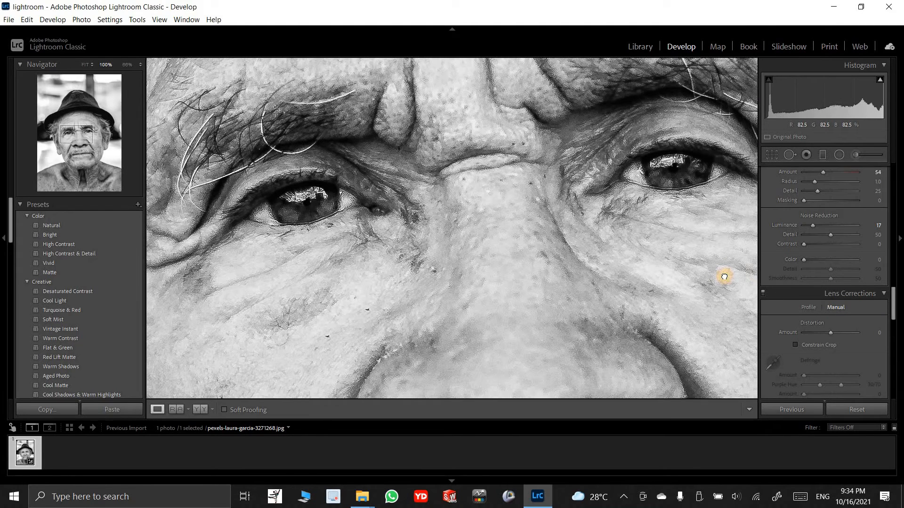
pyautogui.click(822, 261)
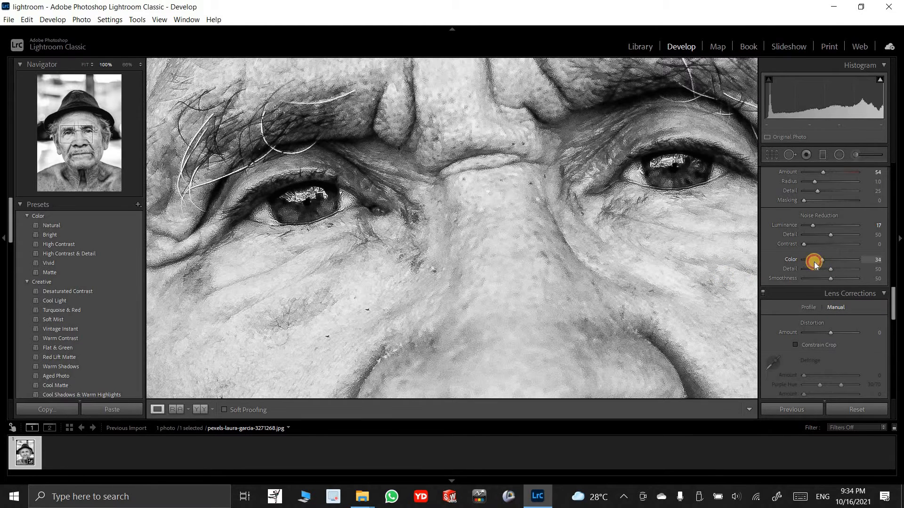
pyautogui.moveTo(810, 221); pyautogui.dragTo(807, 226)
pyautogui.click(845, 298)
# Apply a post-crop vignette in the Color Priority style with an amount of -19.
pyautogui.scroll(3, 835, 333)
pyautogui.scroll(6, 830, 327)
pyautogui.scroll(6, 829, 326)
pyautogui.scroll(-15, 829, 326)
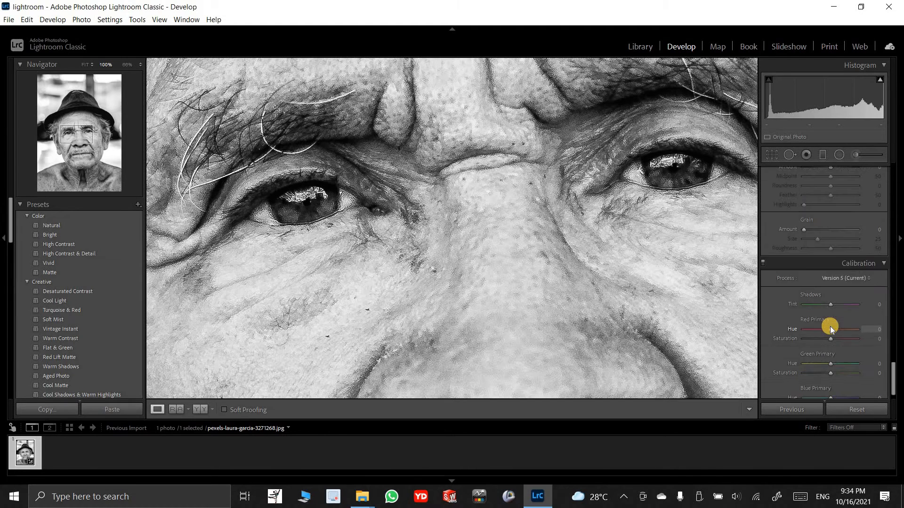
pyautogui.scroll(2, 829, 326)
pyautogui.click(521, 222)
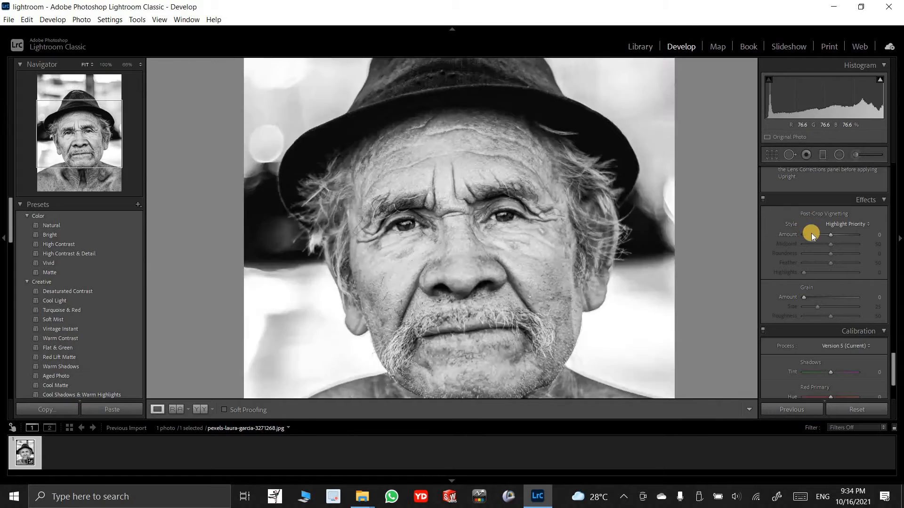
pyautogui.moveTo(829, 236); pyautogui.dragTo(825, 236)
pyautogui.click(834, 225)
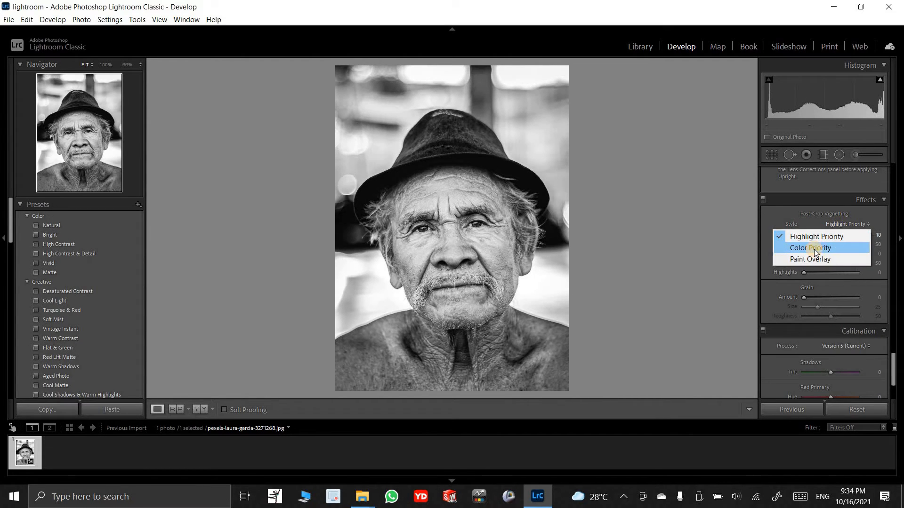
pyautogui.click(815, 249)
pyautogui.moveTo(827, 236); pyautogui.dragTo(826, 236)
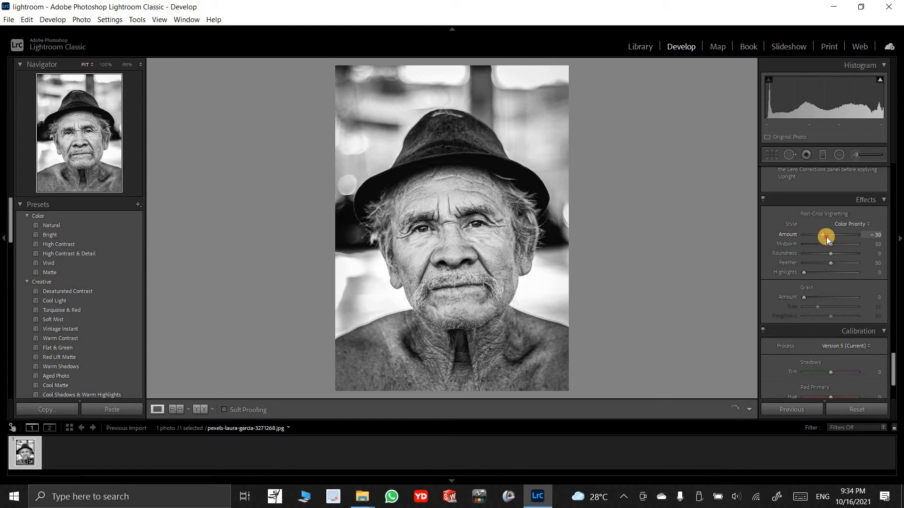
# Add film grain with an amount of 32, checking its effect on the face up close.
pyautogui.click(823, 297)
pyautogui.moveTo(824, 299); pyautogui.dragTo(821, 300)
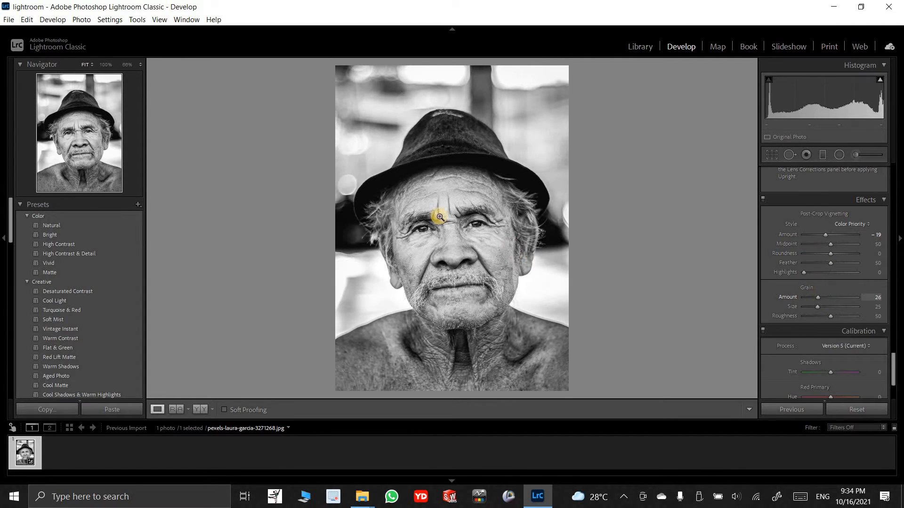
pyautogui.moveTo(445, 219); pyautogui.dragTo(449, 284)
pyautogui.moveTo(816, 297); pyautogui.dragTo(825, 298)
pyautogui.click(746, 293)
# Place a diagonal graduated filter across the portrait and set its exposure to -0.84.
pyautogui.scroll(-4, 838, 313)
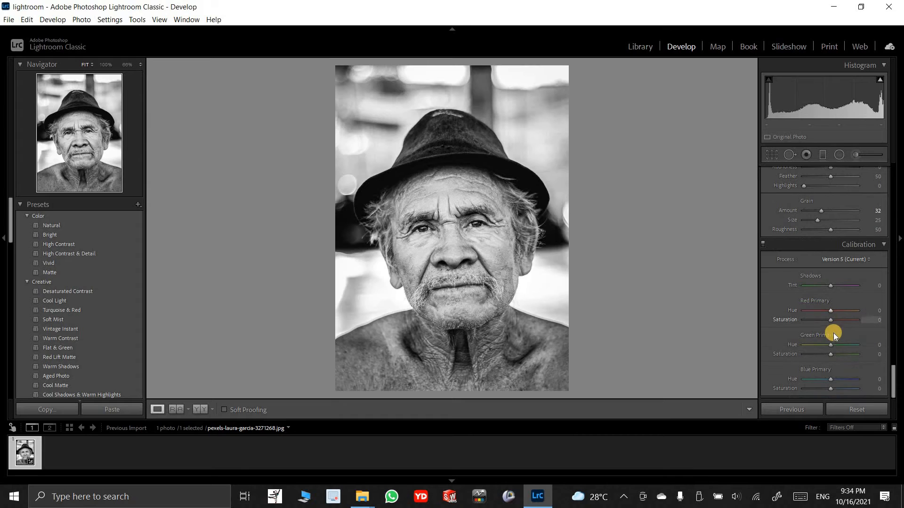
pyautogui.scroll(5, 828, 197)
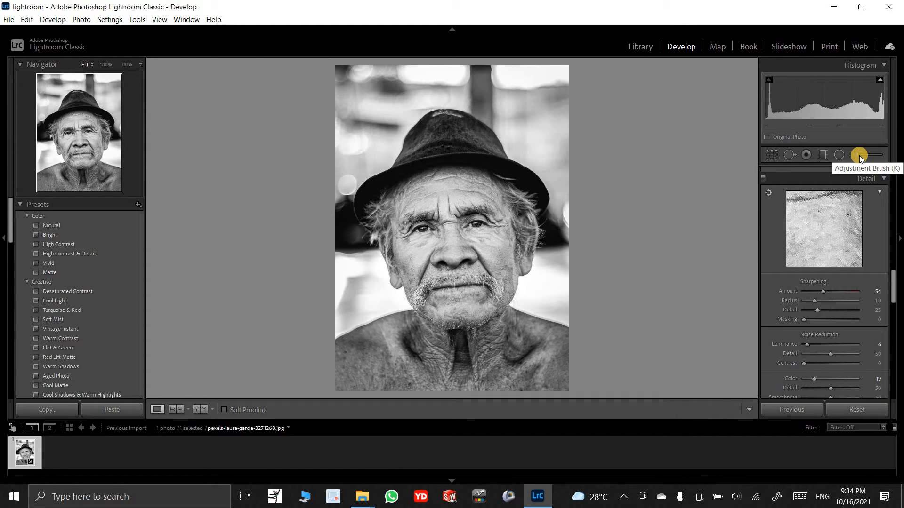
pyautogui.click(822, 154)
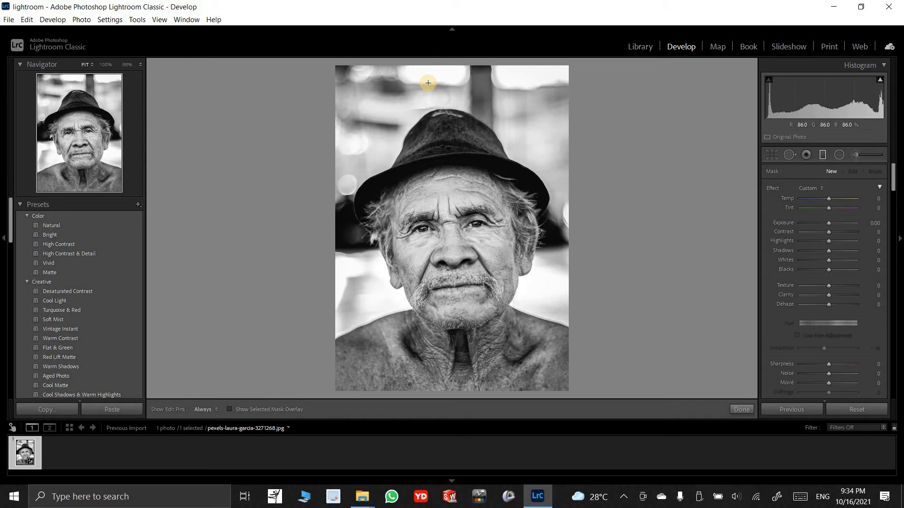
pyautogui.moveTo(386, 172); pyautogui.dragTo(625, 201)
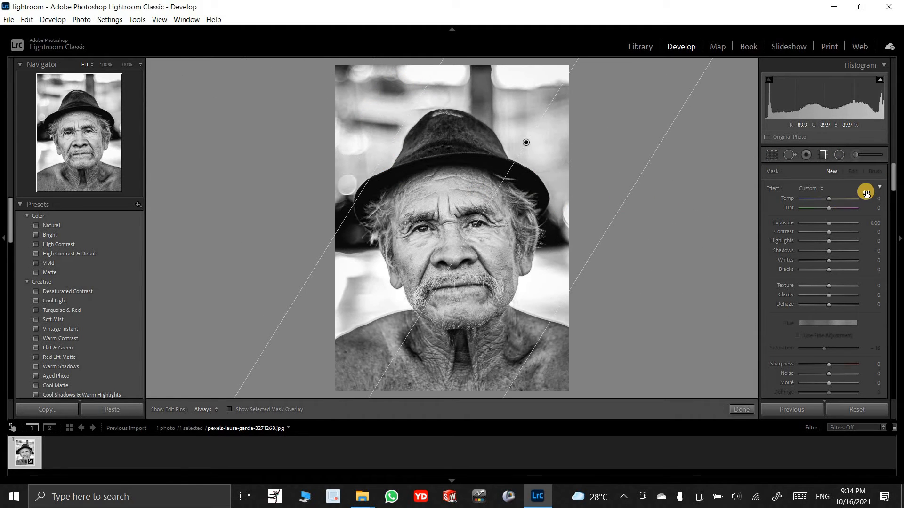
pyautogui.moveTo(830, 222); pyautogui.dragTo(821, 224)
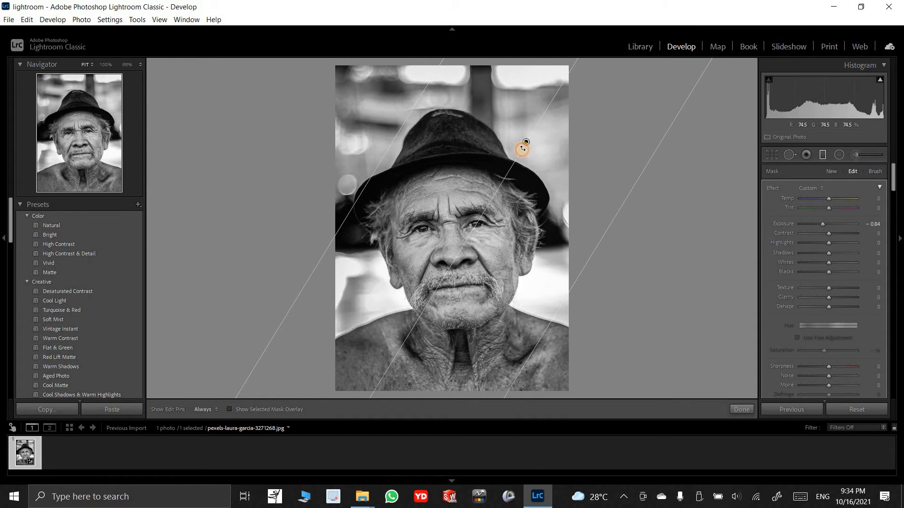
# Move the graduated filter up and left to the background just above the hat and slightly widen its gradient, keeping exposure at -0.84.
pyautogui.moveTo(508, 133); pyautogui.dragTo(466, 89)
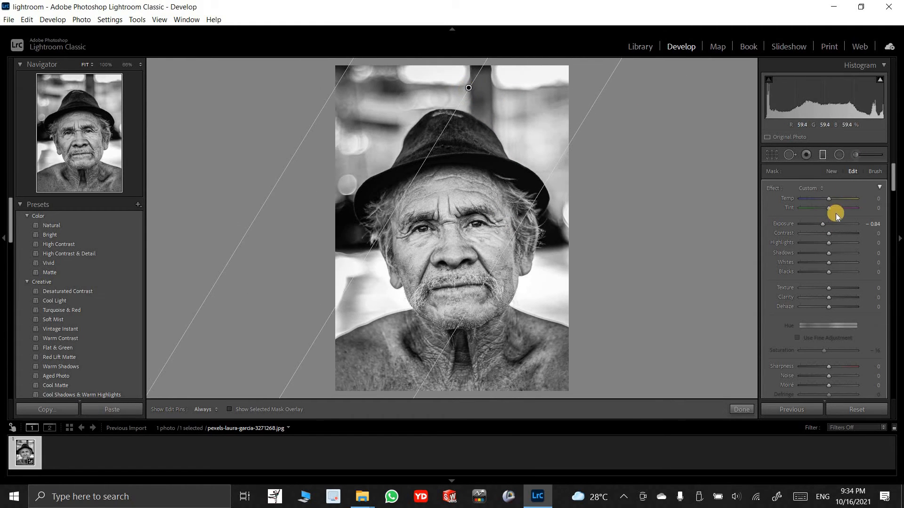
pyautogui.moveTo(822, 225); pyautogui.dragTo(823, 225)
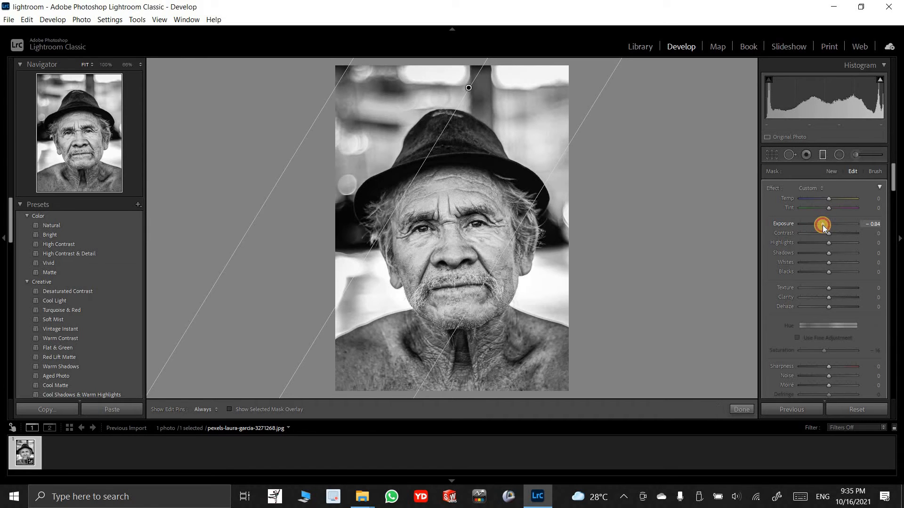
pyautogui.moveTo(523, 239); pyautogui.dragTo(545, 238)
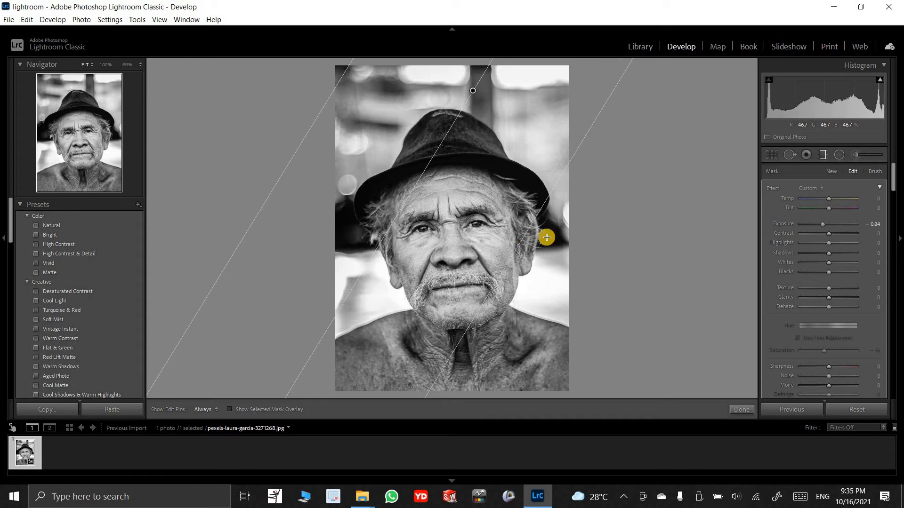
# Set the graduated filter's Temp to -31, Tint to 36 and Clarity to about -38, slightly lower its Texture, and finish the filter.
pyautogui.moveTo(829, 200)
pyautogui.mouseDown()
pyautogui.moveTo(818, 201)
pyautogui.moveTo(824, 213)
pyautogui.moveTo(838, 210)
pyautogui.mouseUp()
pyautogui.click(838, 210)
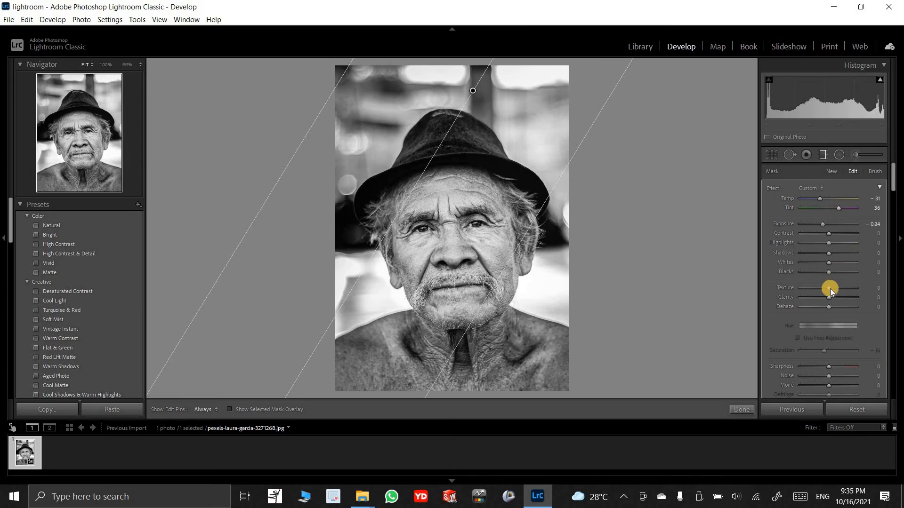
pyautogui.moveTo(827, 298); pyautogui.dragTo(817, 304)
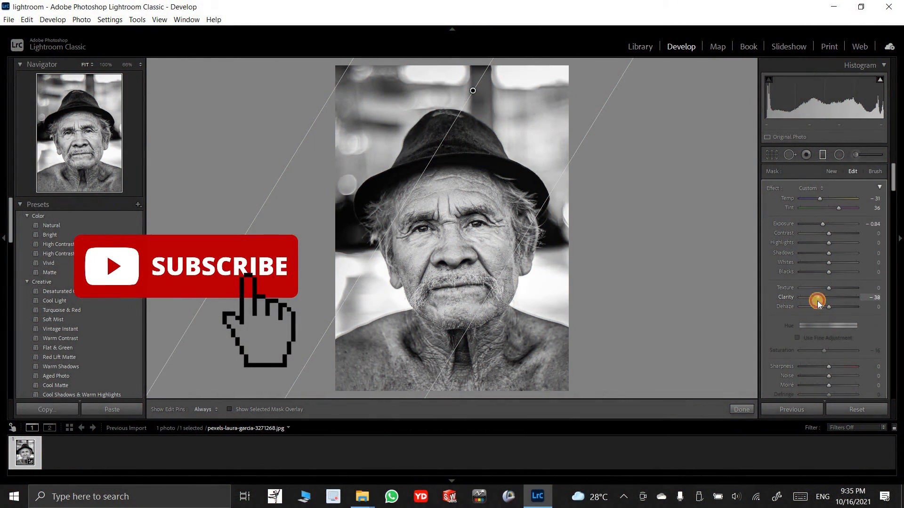
pyautogui.moveTo(828, 290); pyautogui.dragTo(825, 288)
pyautogui.click(743, 409)
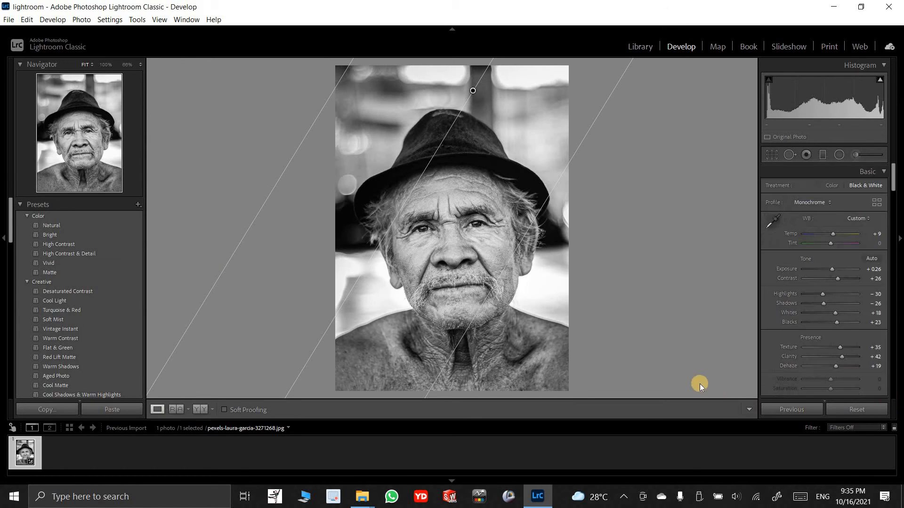
# Compare the original and edited portrait side by side, examine the face up close, and return to the single-photo view.
pyautogui.click(199, 411)
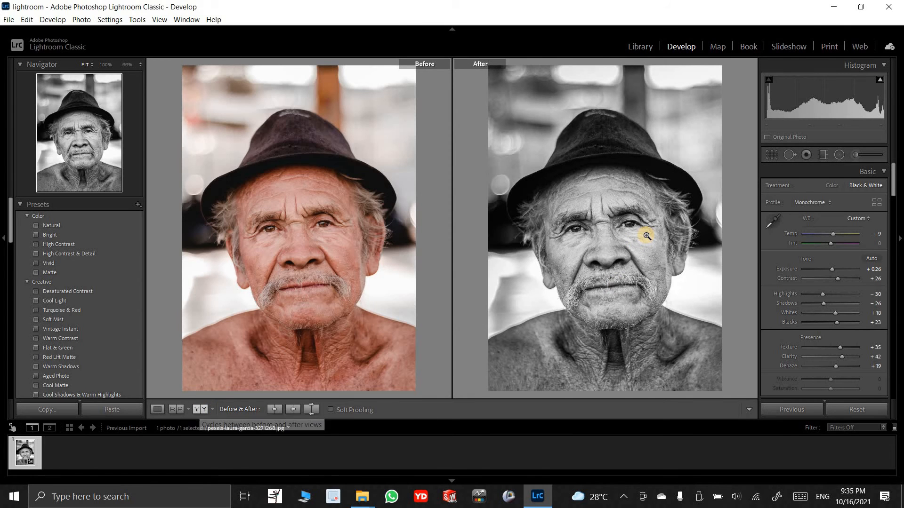
pyautogui.click(607, 239)
pyautogui.click(609, 240)
pyautogui.click(567, 228)
pyautogui.click(564, 228)
pyautogui.click(158, 410)
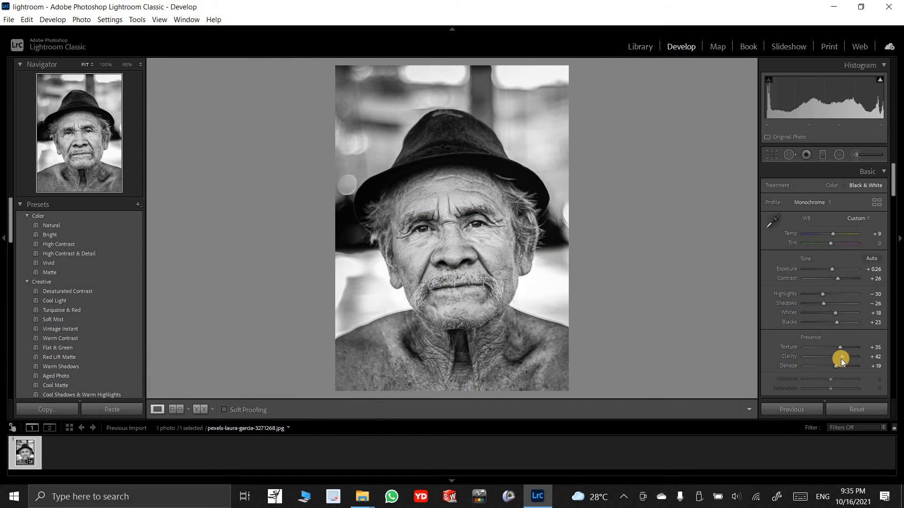
# Raise the portrait's overall Clarity to +82 and show the before and after versions side by side.
pyautogui.moveTo(846, 359); pyautogui.dragTo(850, 359)
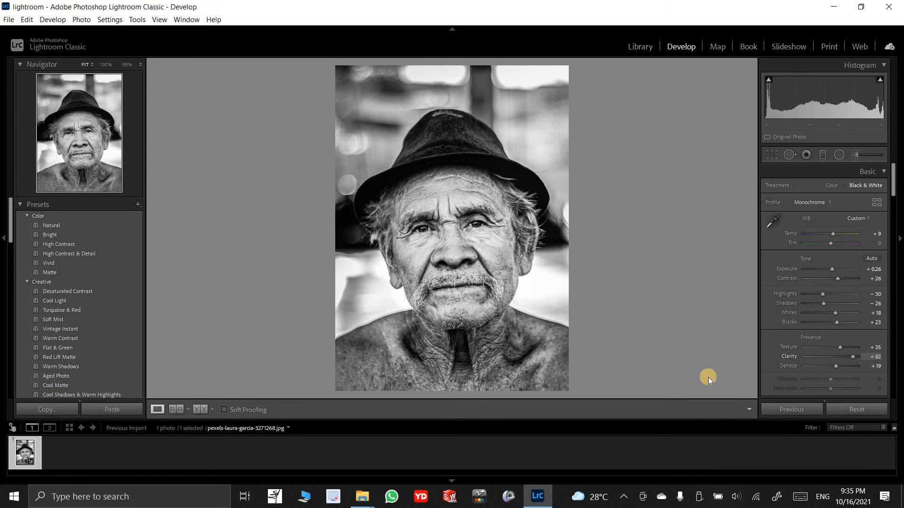
pyautogui.click(202, 410)
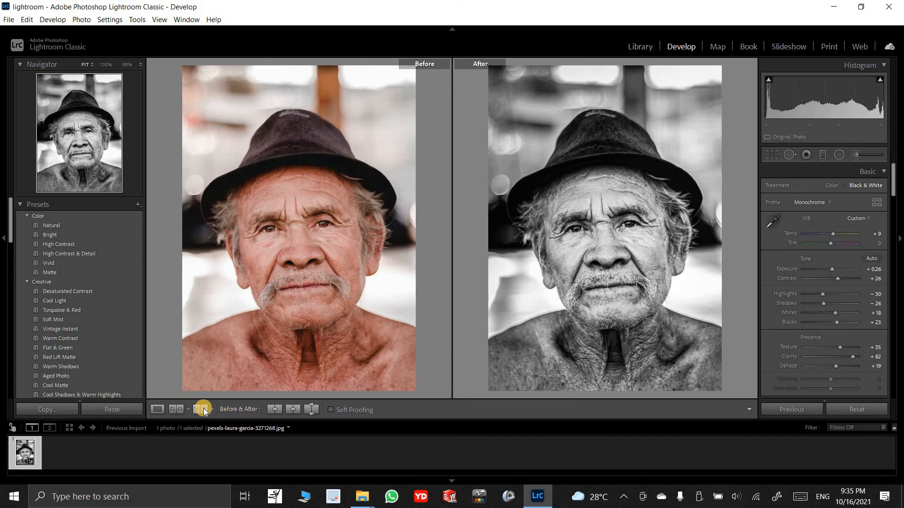